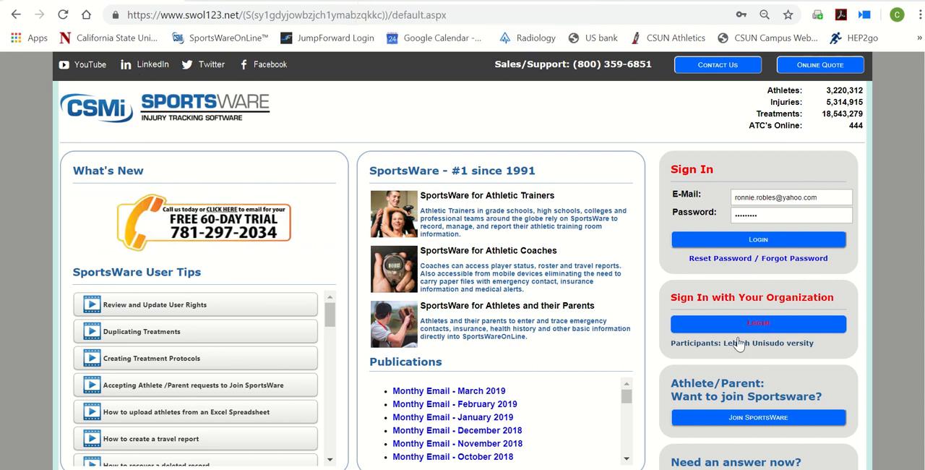
Start a request to join SportsWare as an athlete and submit CSUN as the School ID
{"action": "left_click", "coordinate": [777, 425]}
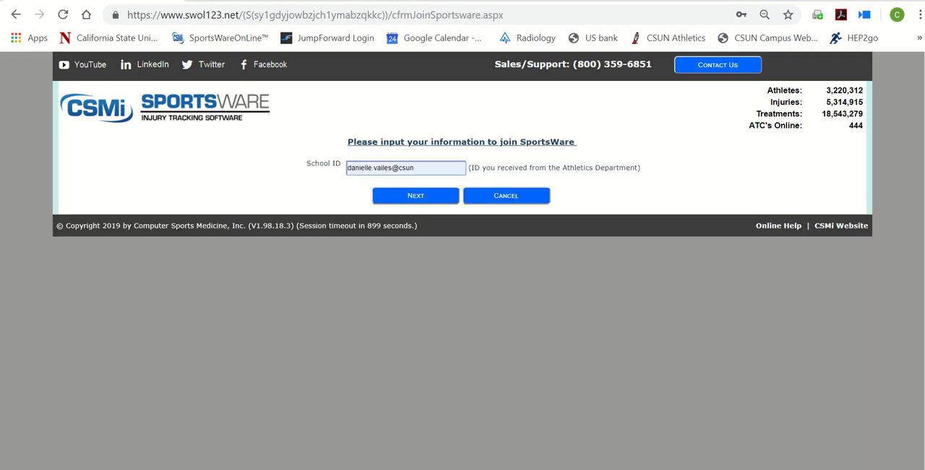
{"action": "mouse_move", "coordinate": [384, 9]}
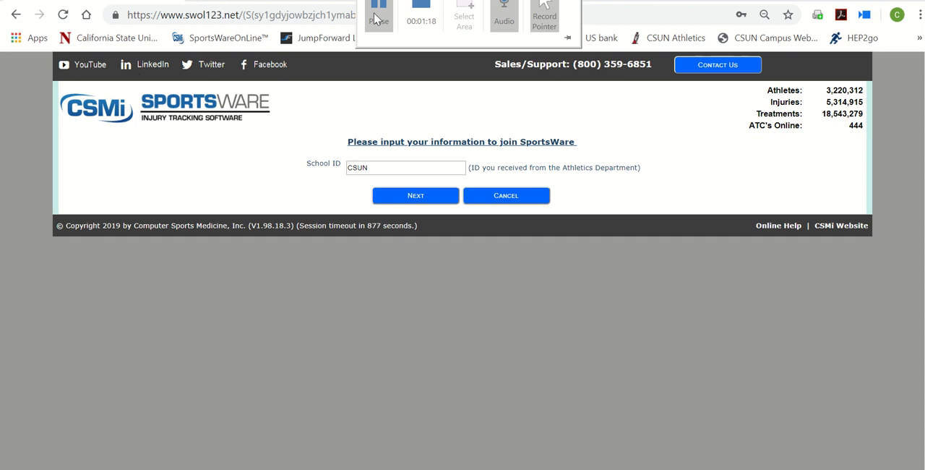
{"action": "left_click", "coordinate": [419, 196]}
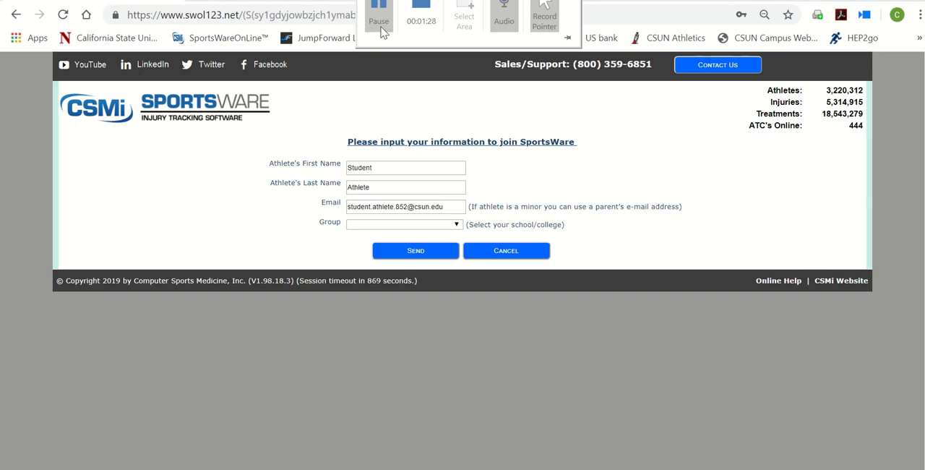
Complete the join form with the athlete's name and e-mail, set the group to Incoming, and send the request
{"action": "left_click", "coordinate": [453, 226]}
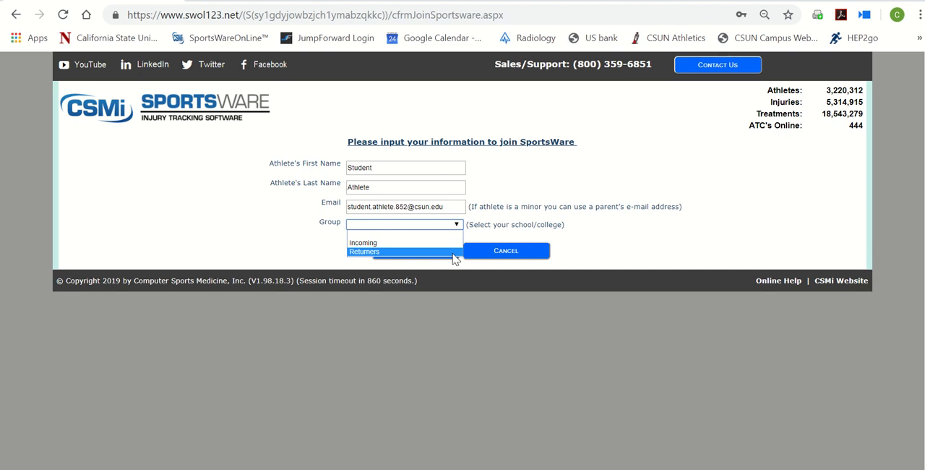
{"action": "left_click", "coordinate": [448, 234]}
{"action": "left_click", "coordinate": [443, 225]}
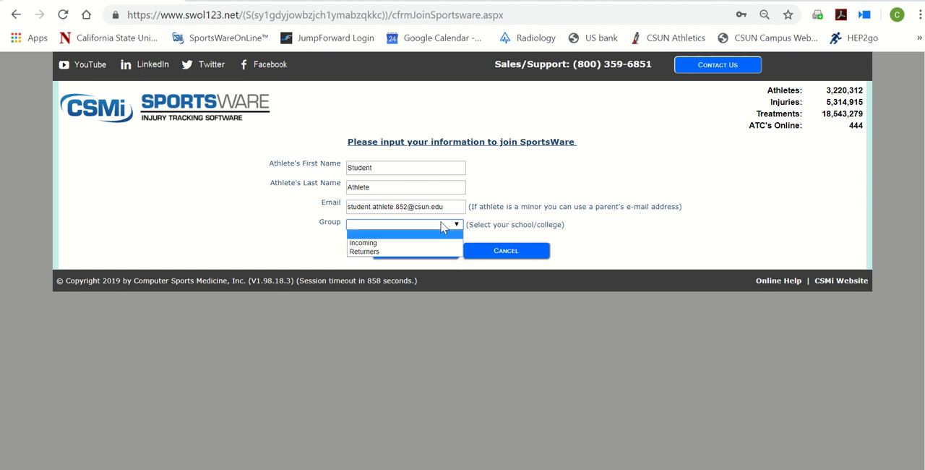
{"action": "left_click", "coordinate": [433, 243]}
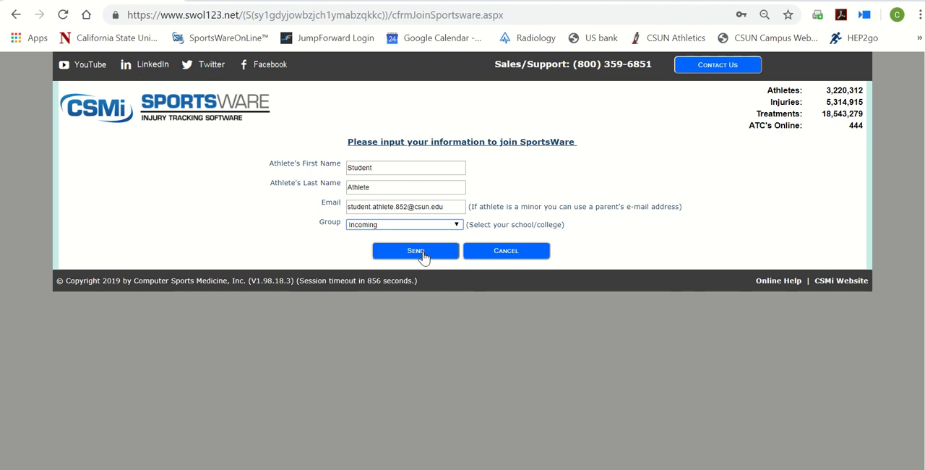
{"action": "left_click", "coordinate": [423, 252]}
{"action": "mouse_move", "coordinate": [383, 12]}
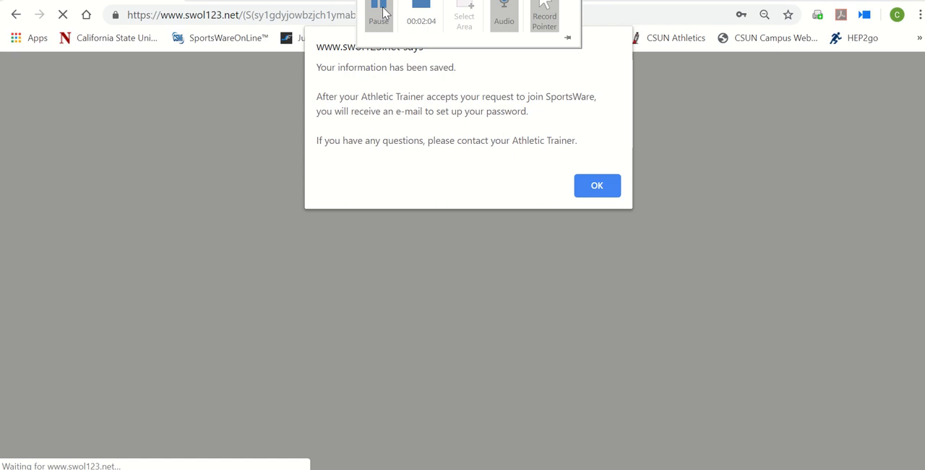
{"action": "left_click", "coordinate": [597, 185]}
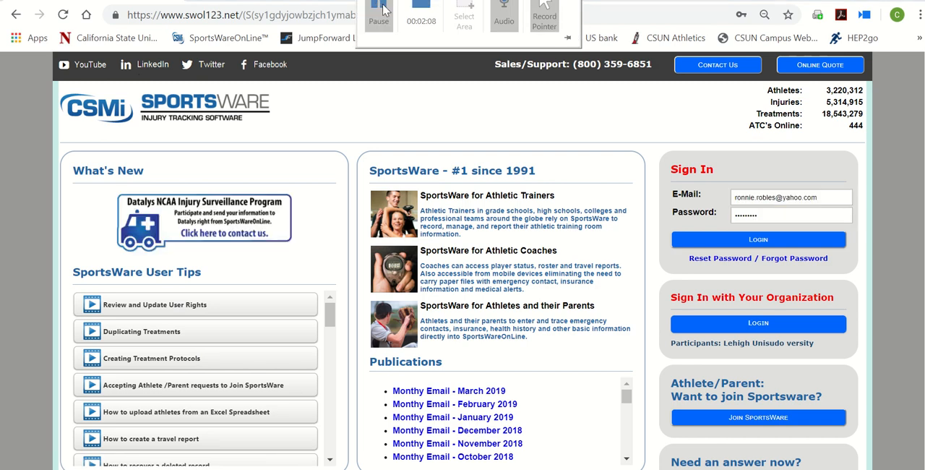
Log in to the athlete account and set Sport 1 to Volleyball (W) in the athlete's general information
{"action": "left_click", "coordinate": [715, 240]}
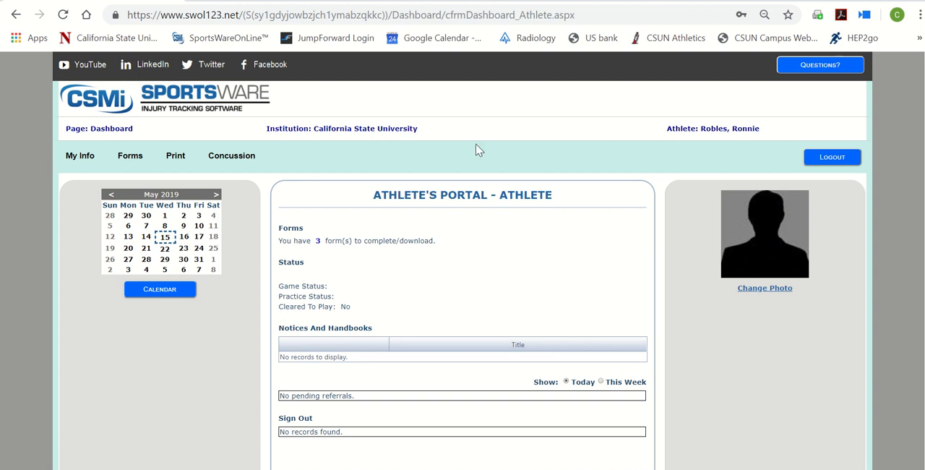
{"action": "left_click", "coordinate": [85, 158]}
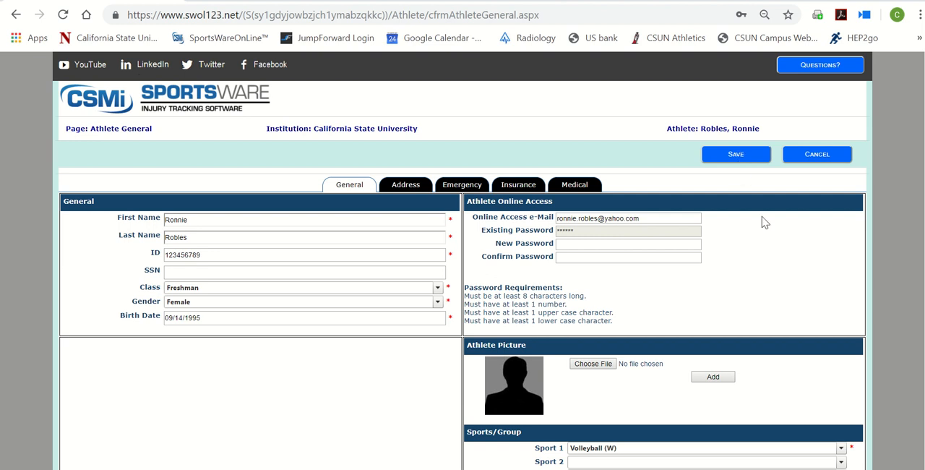
{"action": "scroll", "coordinate": [765, 222], "scroll_direction": "down", "scroll_amount": 3}
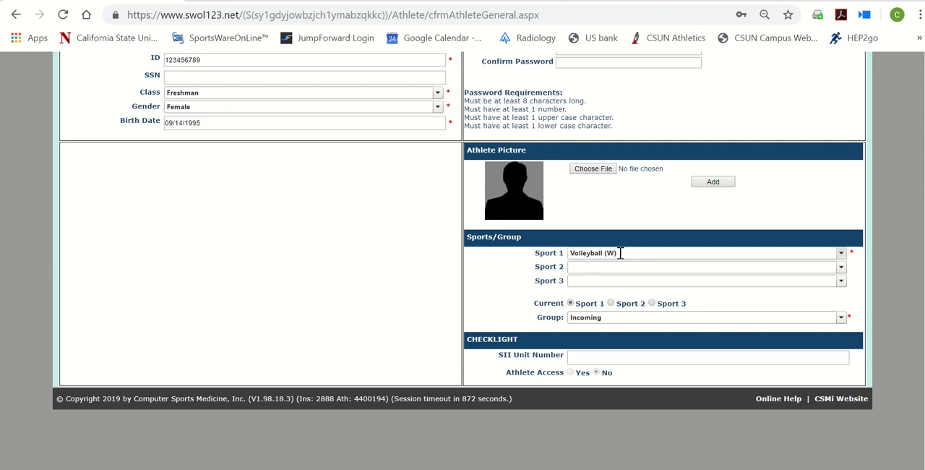
{"action": "left_click", "coordinate": [619, 252]}
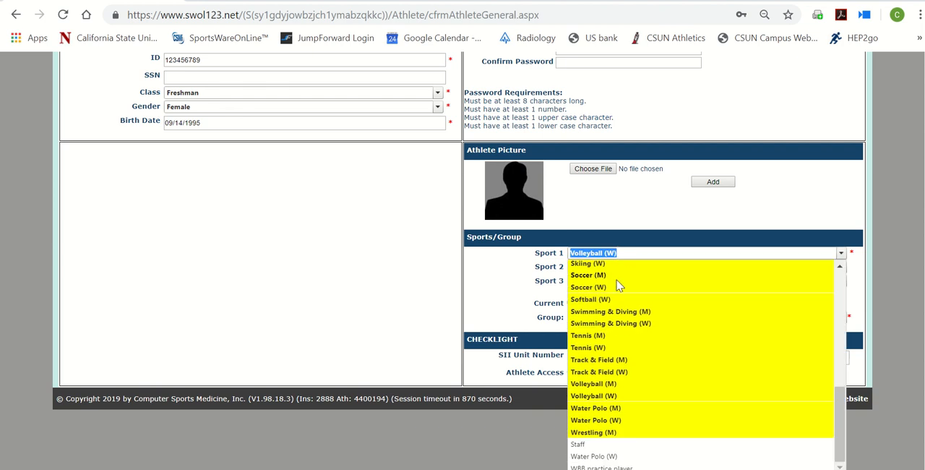
{"action": "left_click", "coordinate": [618, 395]}
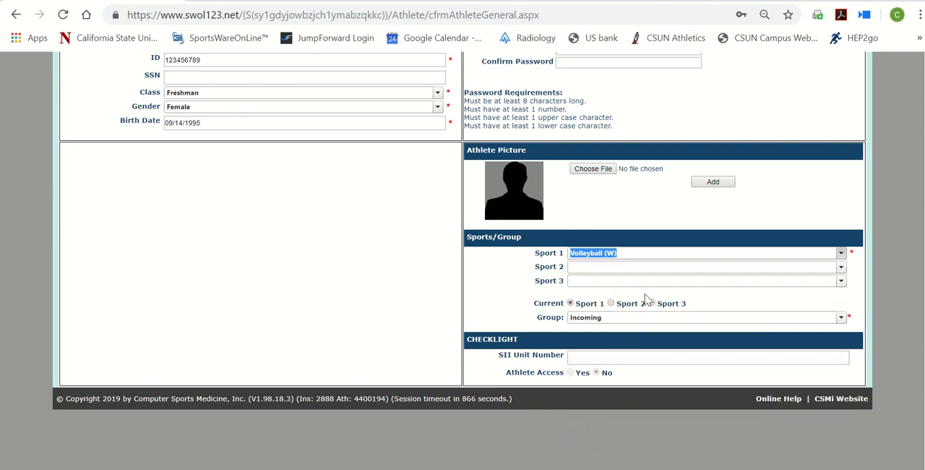
{"action": "scroll", "coordinate": [645, 295], "scroll_direction": "up", "scroll_amount": 3}
{"action": "mouse_move", "coordinate": [382, 6]}
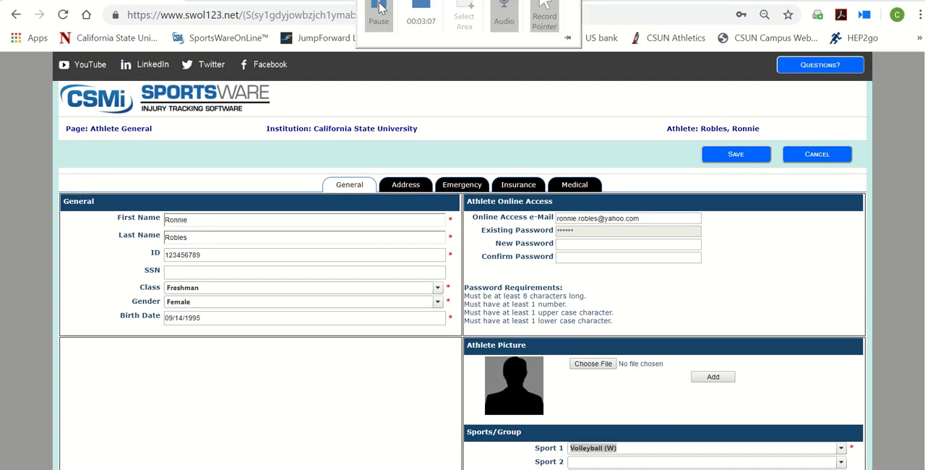
Review the athlete's address details and the primary and secondary emergency contact fields
{"action": "left_click", "coordinate": [405, 185]}
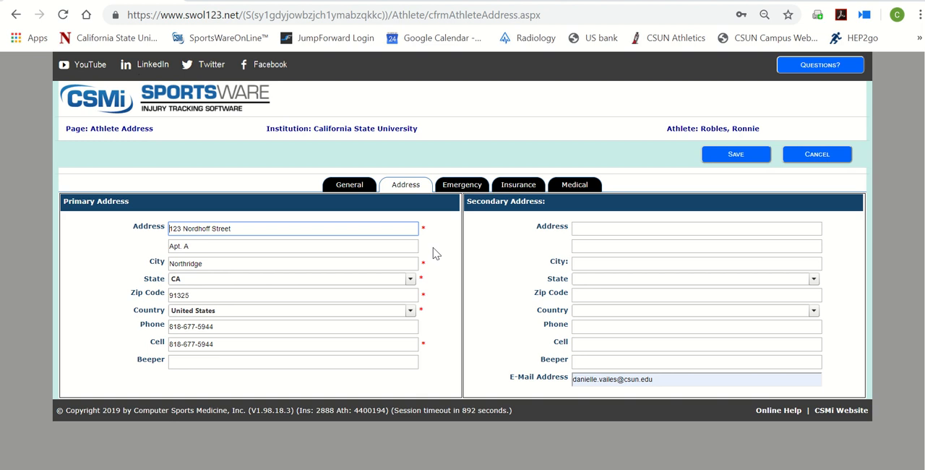
{"action": "left_click", "coordinate": [466, 186]}
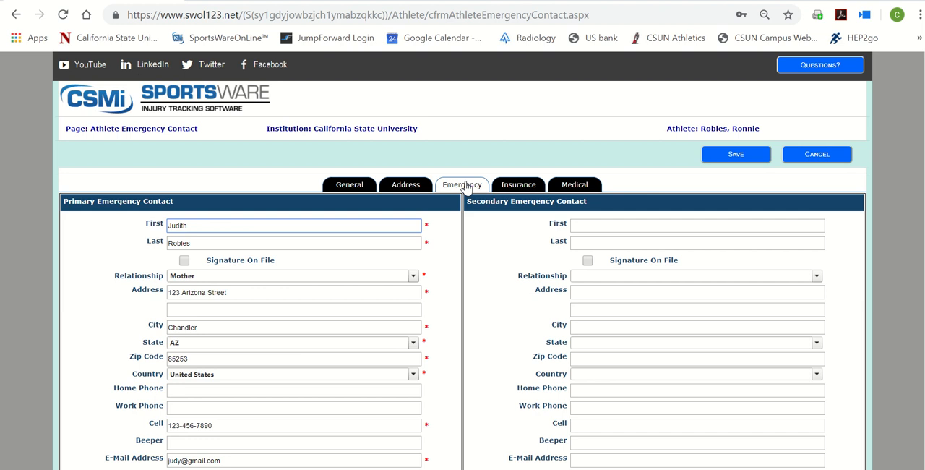
{"action": "scroll", "coordinate": [464, 186], "scroll_direction": "down", "scroll_amount": 2}
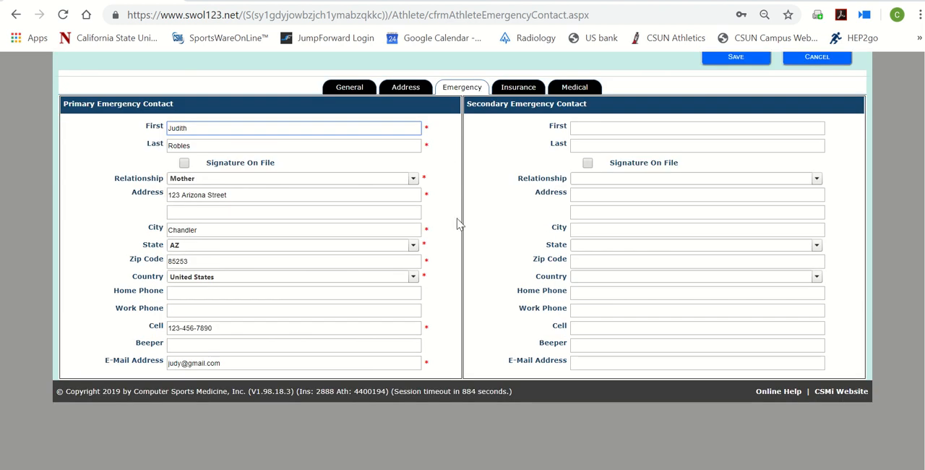
{"action": "mouse_move", "coordinate": [433, 16]}
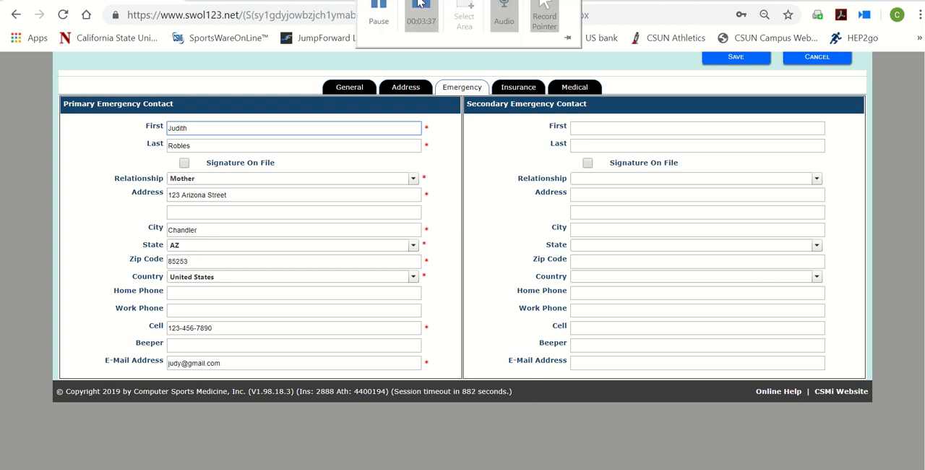
{"action": "scroll", "coordinate": [511, 223], "scroll_direction": "up", "scroll_amount": 2}
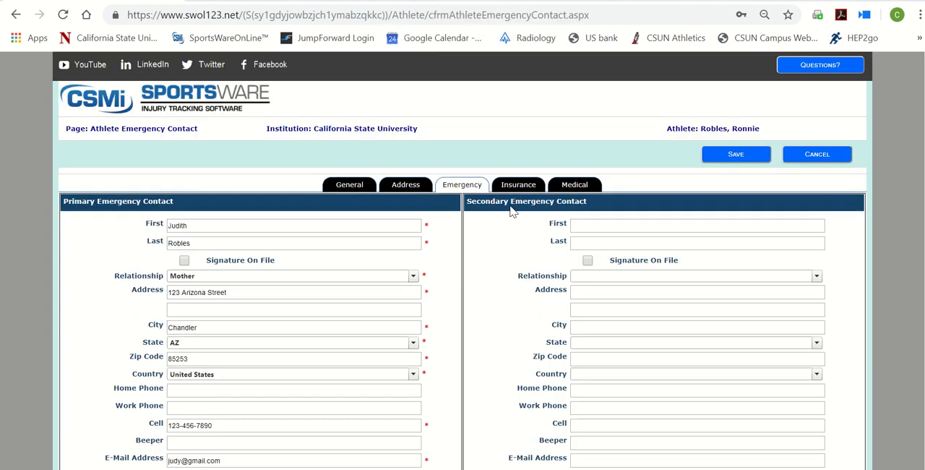
Review the athlete's insurance page, covering insurance company, policy holder, policy information and insurance card upload sections
{"action": "left_click", "coordinate": [516, 185]}
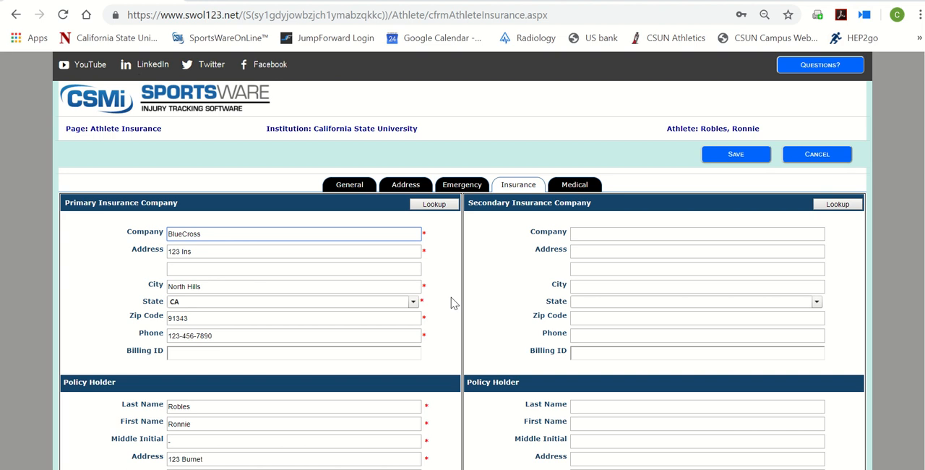
{"action": "scroll", "coordinate": [452, 302], "scroll_direction": "down", "scroll_amount": 3}
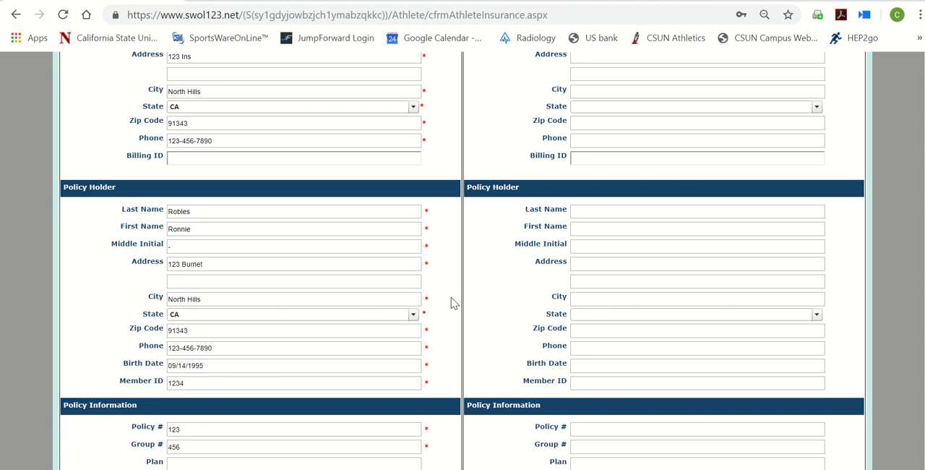
{"action": "scroll", "coordinate": [451, 302], "scroll_direction": "down", "scroll_amount": 3}
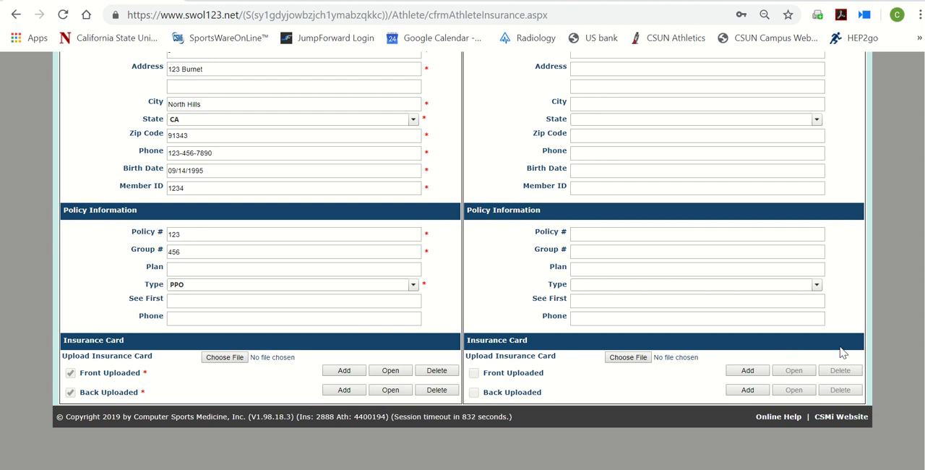
{"action": "scroll", "coordinate": [825, 324], "scroll_direction": "up", "scroll_amount": 5}
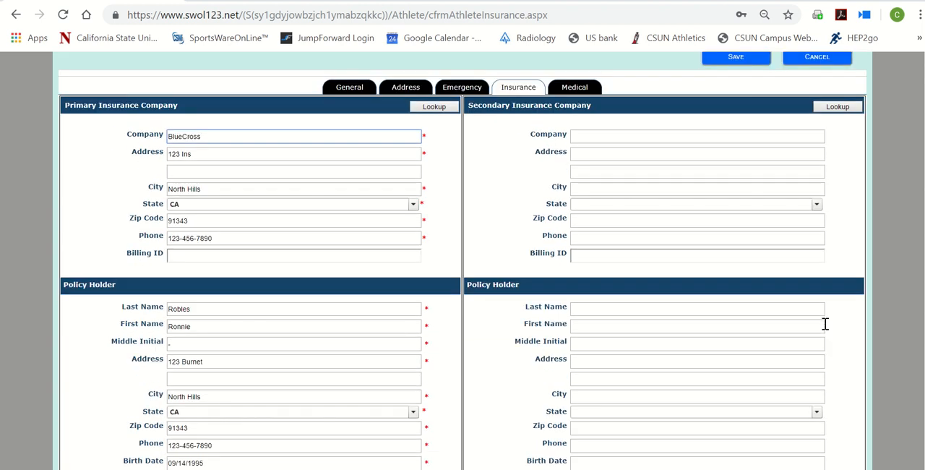
{"action": "scroll", "coordinate": [825, 324], "scroll_direction": "up", "scroll_amount": 2}
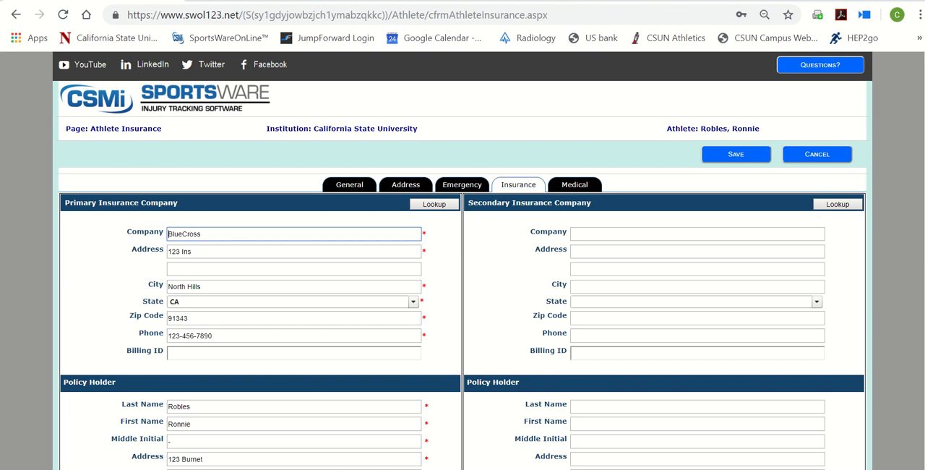
{"action": "mouse_move", "coordinate": [462, 2]}
{"action": "left_click", "coordinate": [380, 3]}
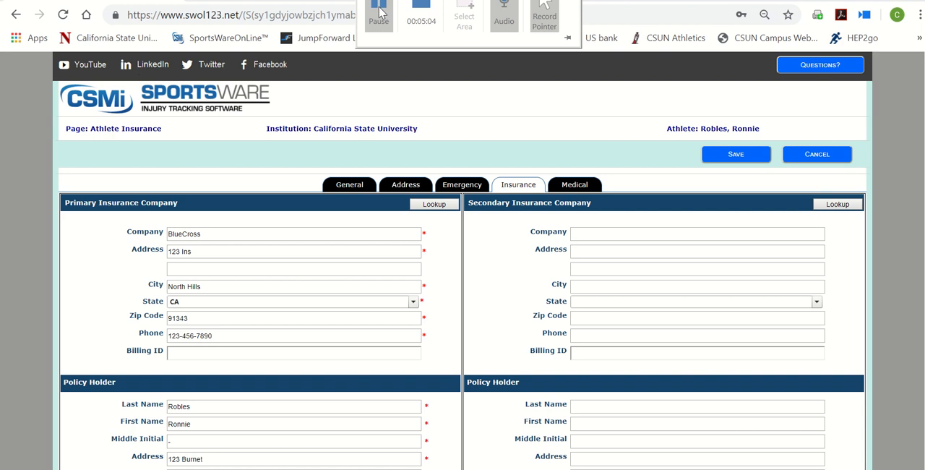
Open the athlete's medical information and check the options available for the first medical alert
{"action": "left_click", "coordinate": [575, 185]}
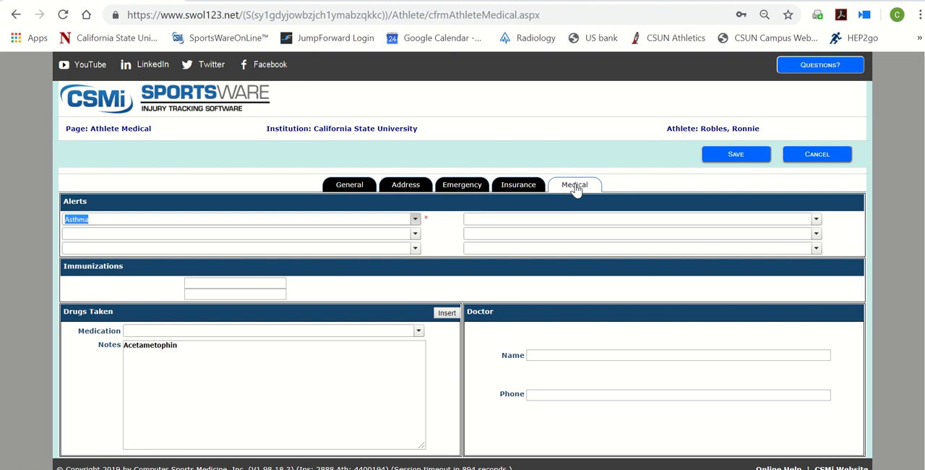
{"action": "left_click", "coordinate": [414, 219]}
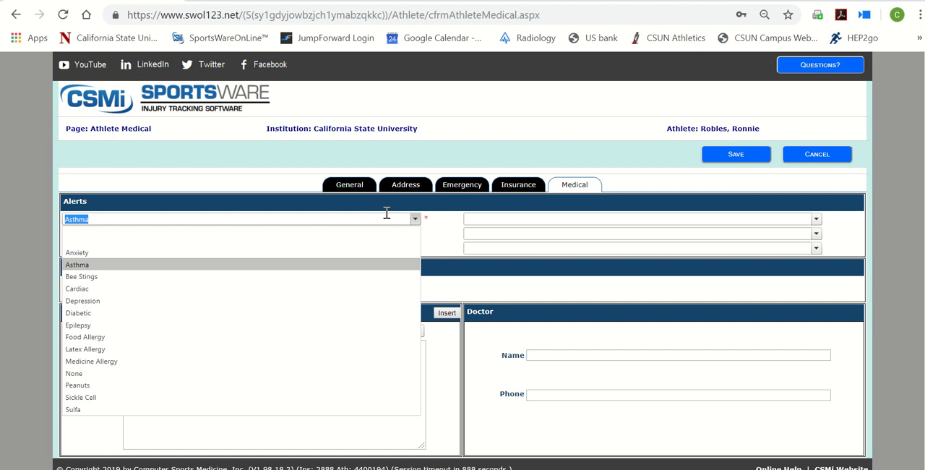
{"action": "left_click", "coordinate": [385, 217]}
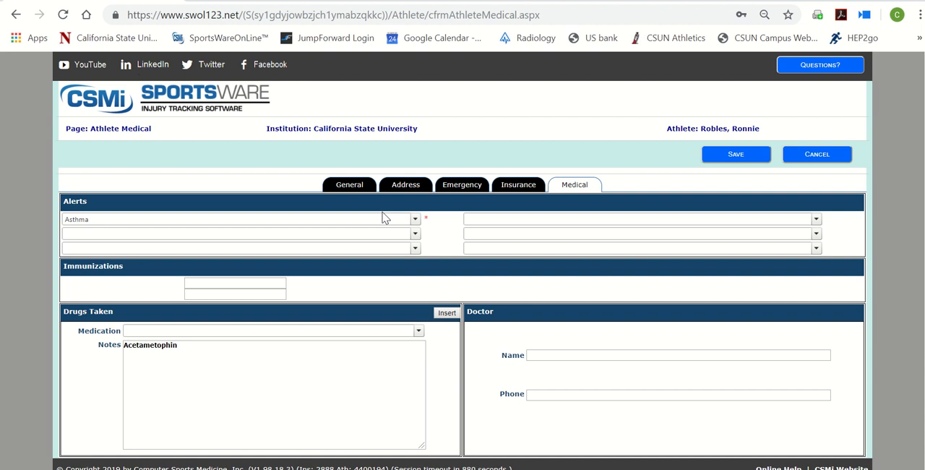
Insert the medication Codeine 20 ml into the Drugs Taken notes and save the athlete's information
{"action": "left_click", "coordinate": [380, 330]}
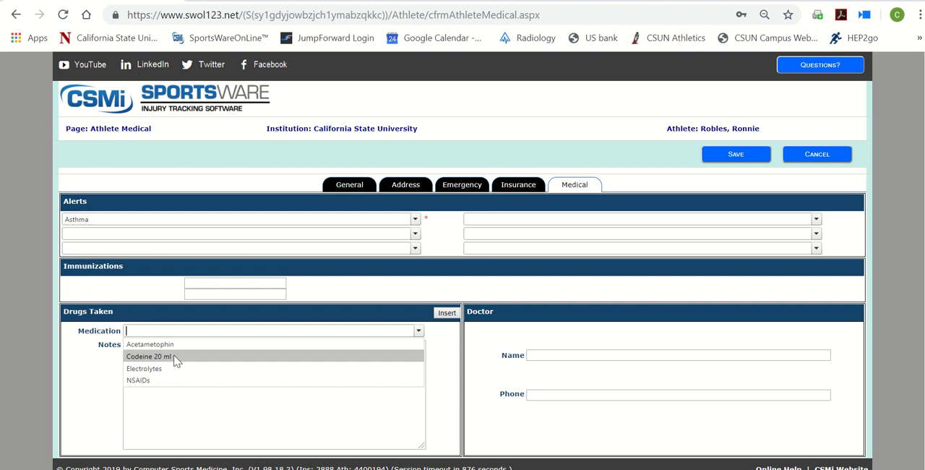
{"action": "left_click", "coordinate": [169, 363]}
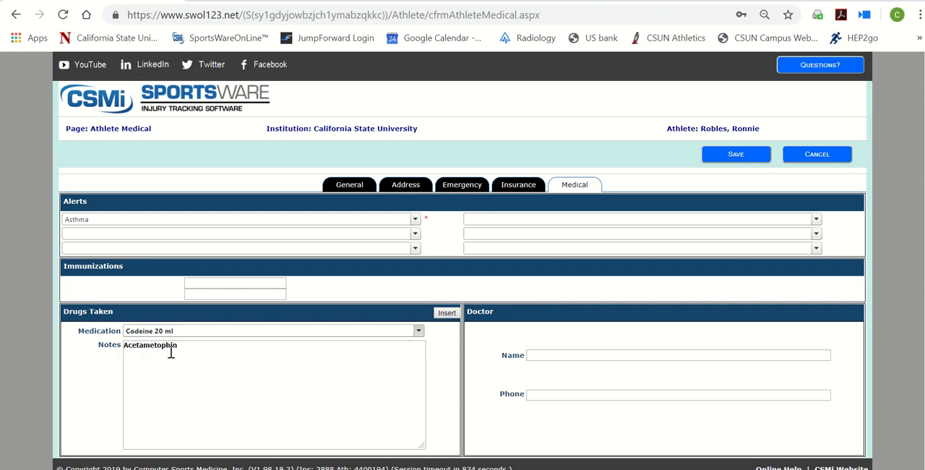
{"action": "left_click", "coordinate": [453, 319]}
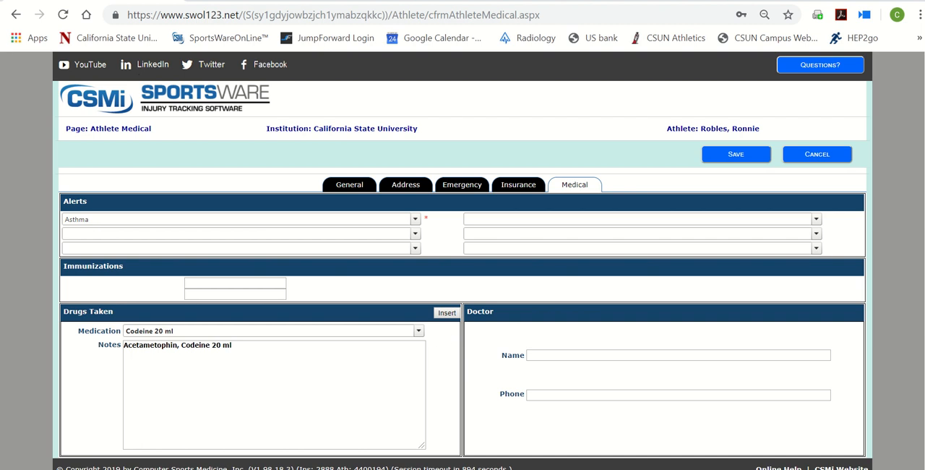
{"action": "mouse_move", "coordinate": [385, 9]}
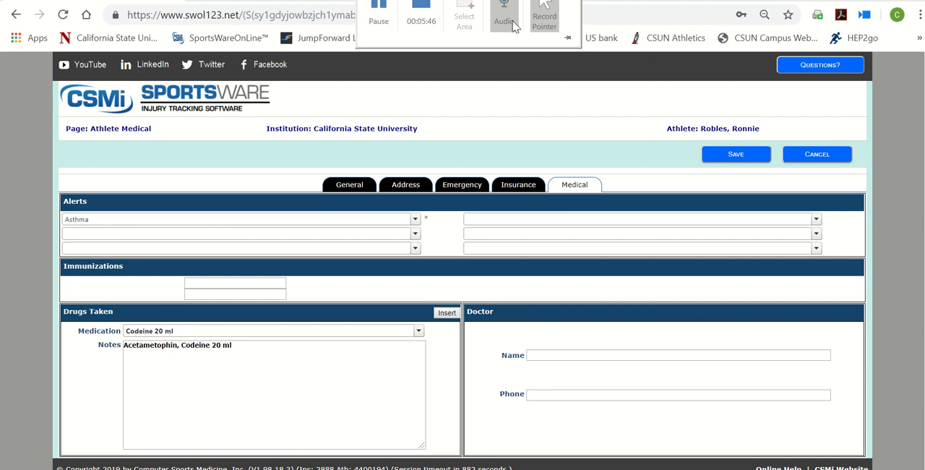
{"action": "left_click", "coordinate": [735, 154]}
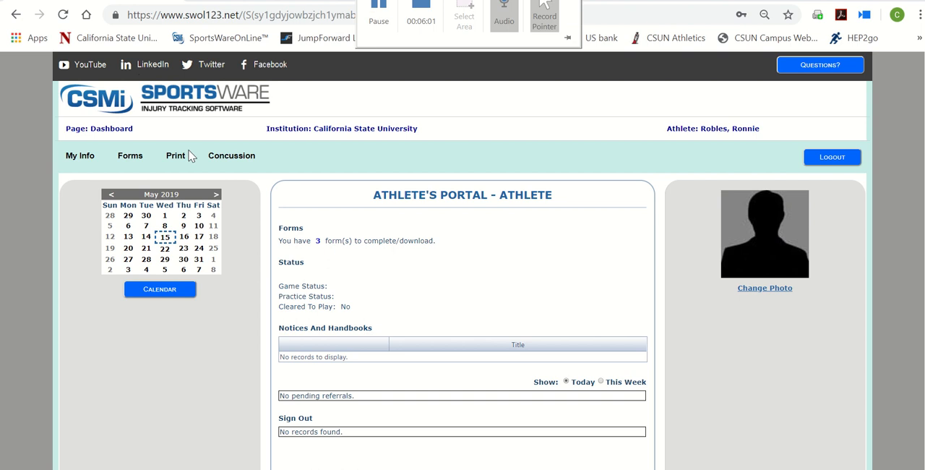
Open the Request for Electronic Communication 19-20 form from the athlete's forms to complete
{"action": "left_click", "coordinate": [317, 246]}
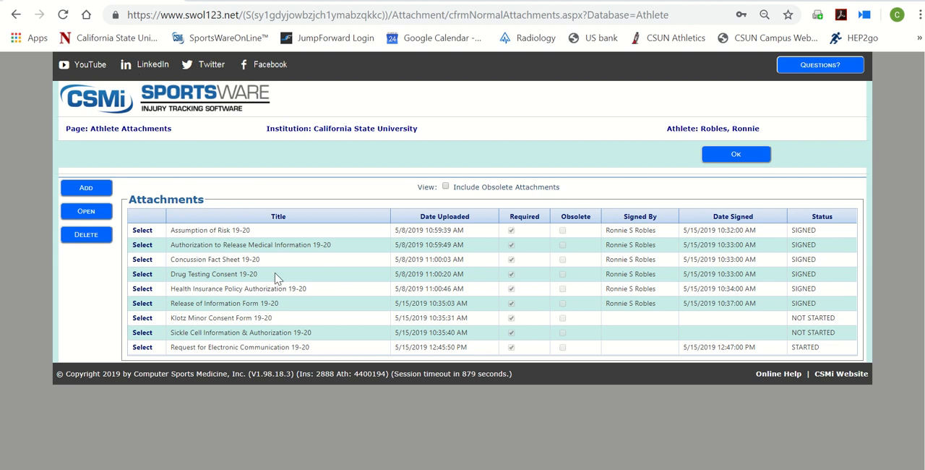
{"action": "left_click", "coordinate": [140, 347]}
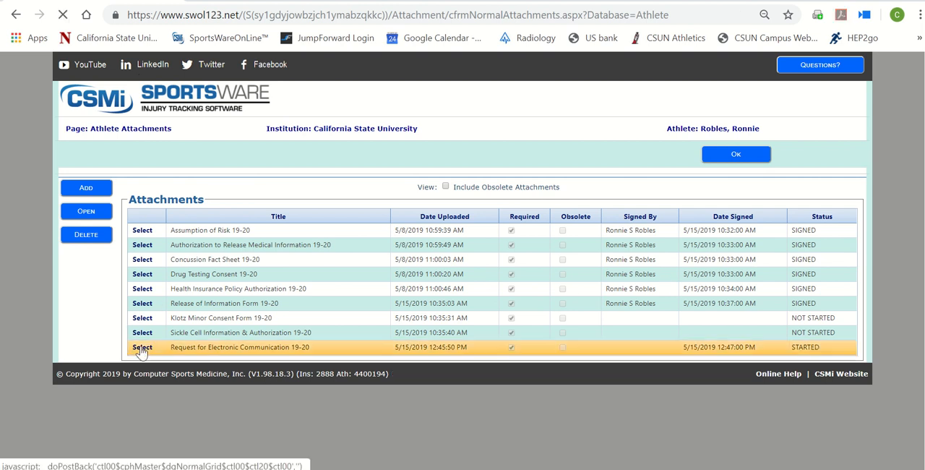
{"action": "left_click", "coordinate": [86, 212]}
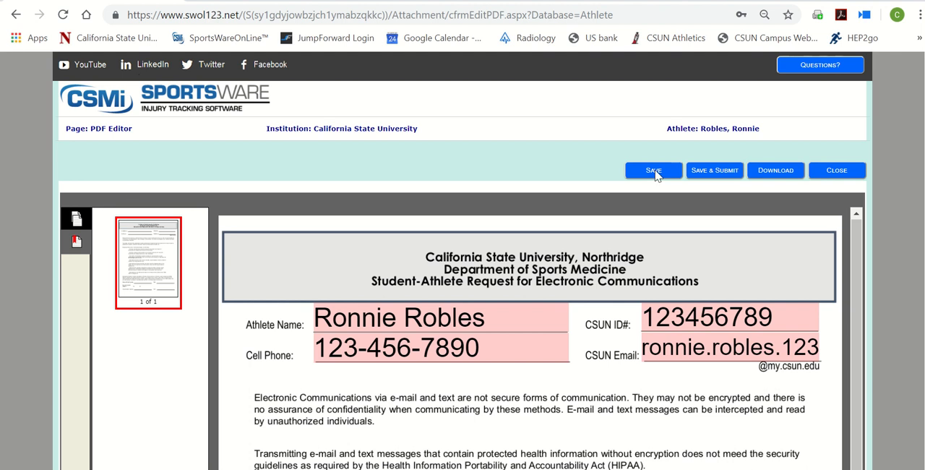
Review the electronic communications request and answer No to the question about being 17 years or younger
{"action": "left_click_drag", "start_coordinate": [858, 255], "coordinate": [872, 334]}
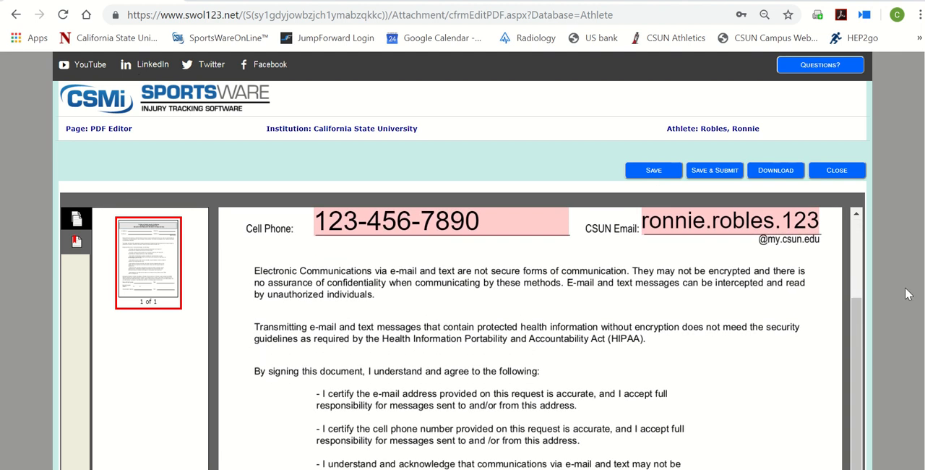
{"action": "scroll", "coordinate": [913, 287], "scroll_direction": "down", "scroll_amount": 3}
{"action": "scroll", "coordinate": [914, 286], "scroll_direction": "down", "scroll_amount": 3}
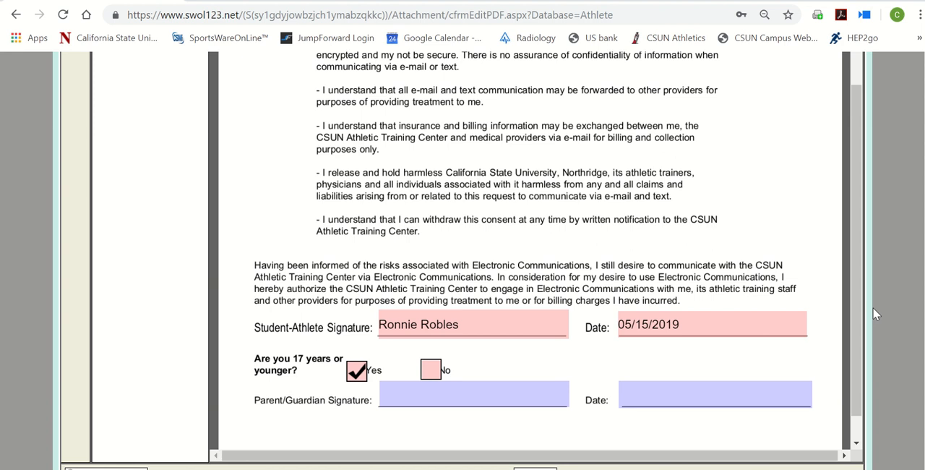
{"action": "left_click", "coordinate": [436, 373]}
{"action": "scroll", "coordinate": [762, 309], "scroll_direction": "up", "scroll_amount": 1}
{"action": "scroll", "coordinate": [773, 303], "scroll_direction": "up", "scroll_amount": 2}
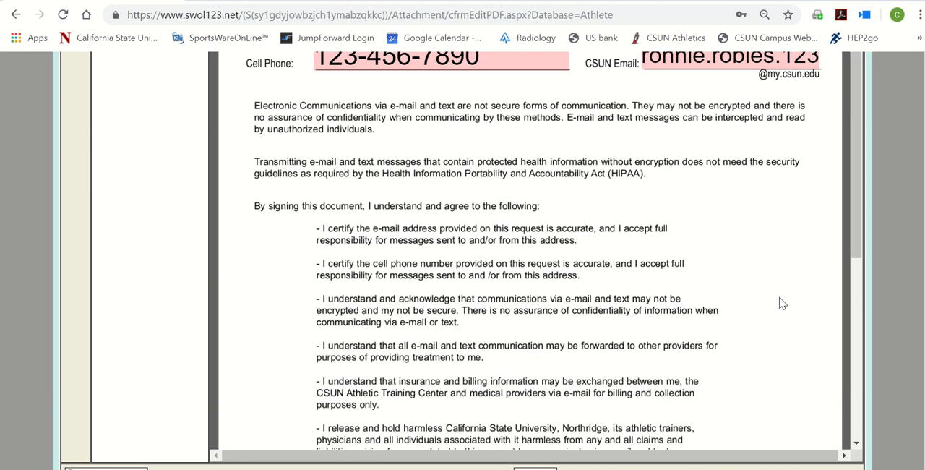
{"action": "scroll", "coordinate": [780, 301], "scroll_direction": "up", "scroll_amount": 2}
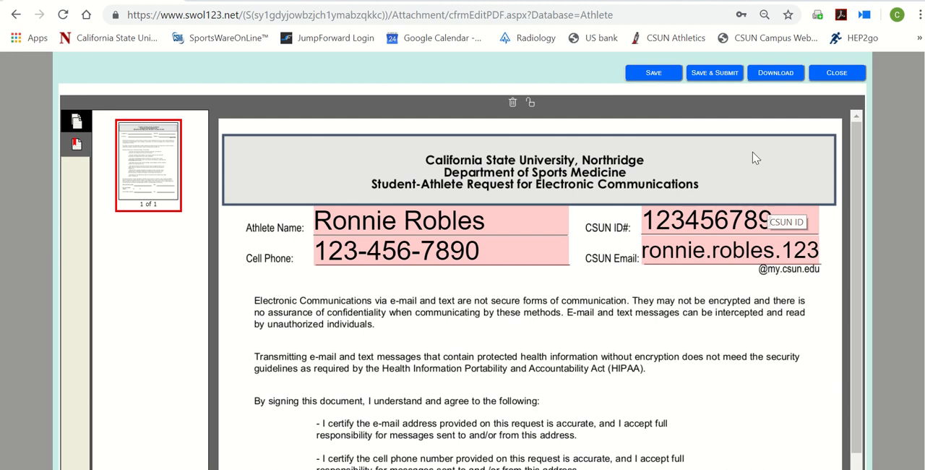
Save and submit the form, signing electronically with the athlete's first name, middle initial and last name and acknowledging the electronic signature
{"action": "left_click", "coordinate": [715, 73]}
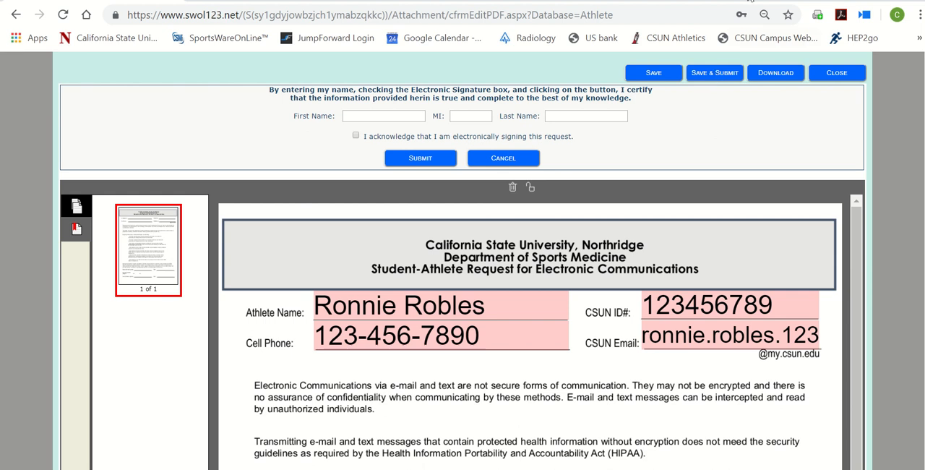
{"action": "left_click", "coordinate": [378, 11]}
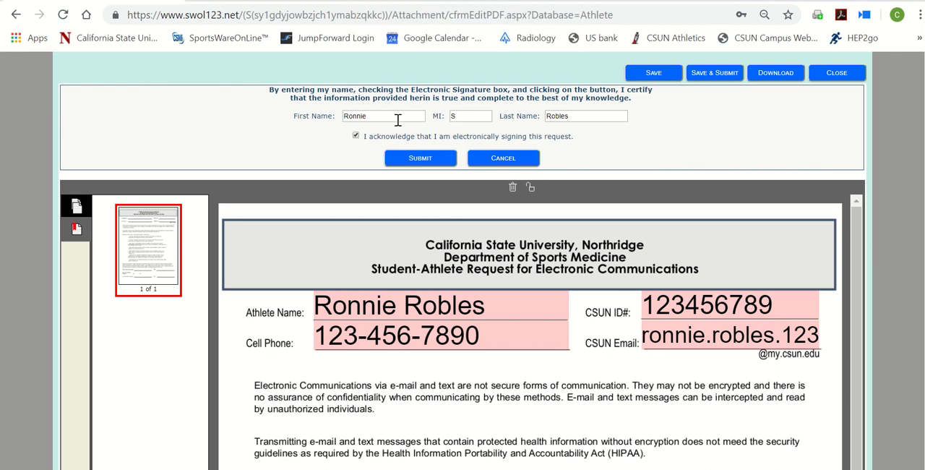
{"action": "left_click", "coordinate": [430, 158]}
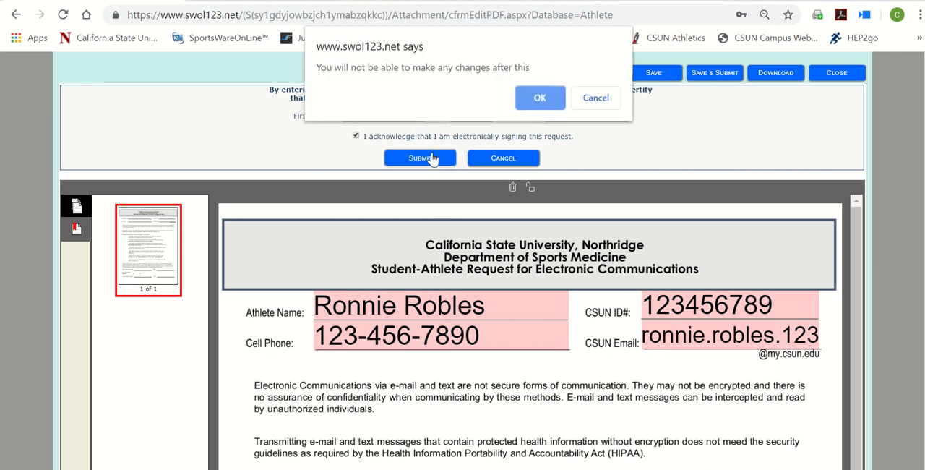
{"action": "left_click", "coordinate": [539, 99]}
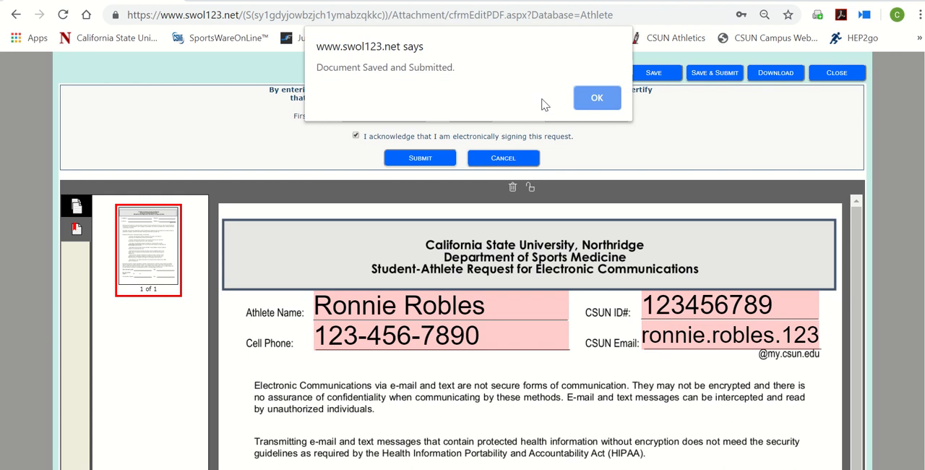
{"action": "left_click", "coordinate": [594, 96]}
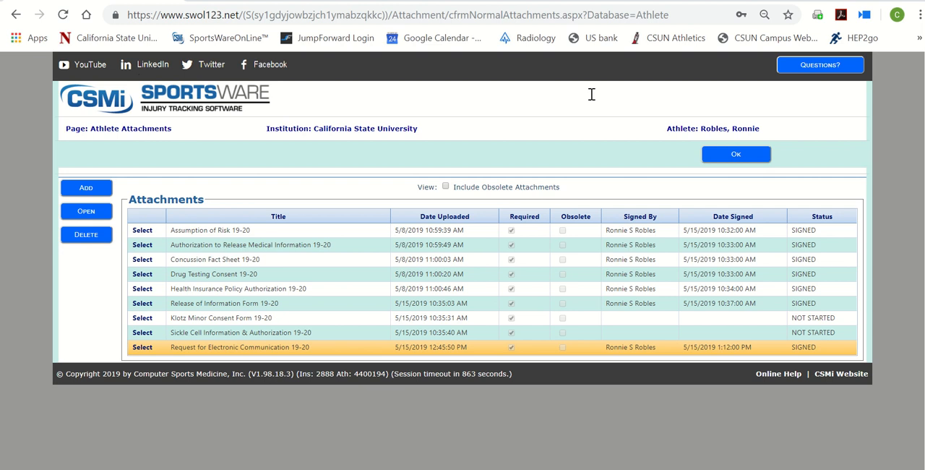
{"action": "mouse_move", "coordinate": [376, 9]}
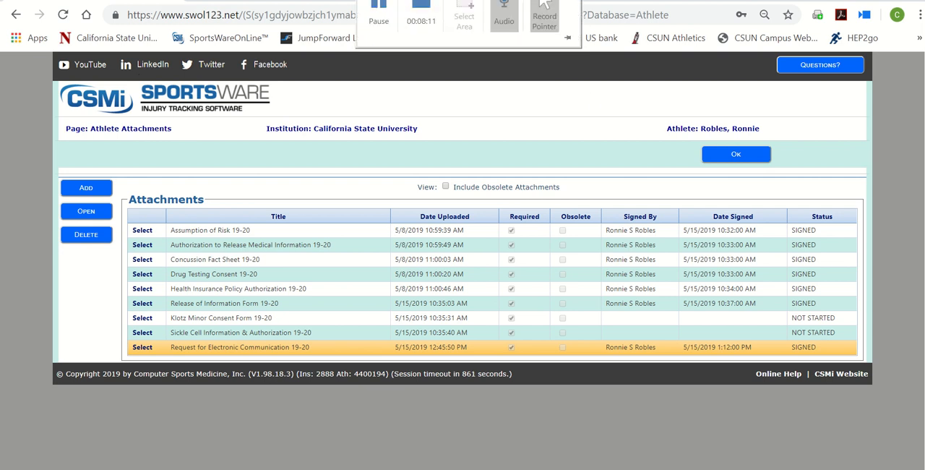